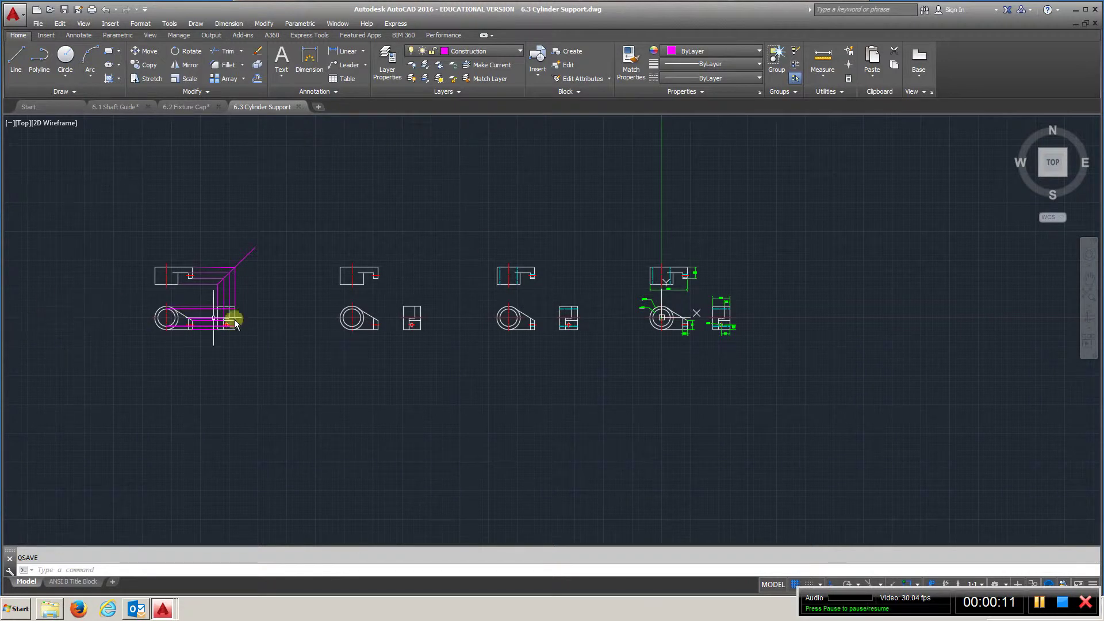
Step: Frame the finished dimensioned views and start the Erase command
scroll(712, 296, "up", 7)
scroll(707, 300, "up", 2)
scroll(707, 301, "down", 2)
middle_click_drag(707, 301, 411, 351)
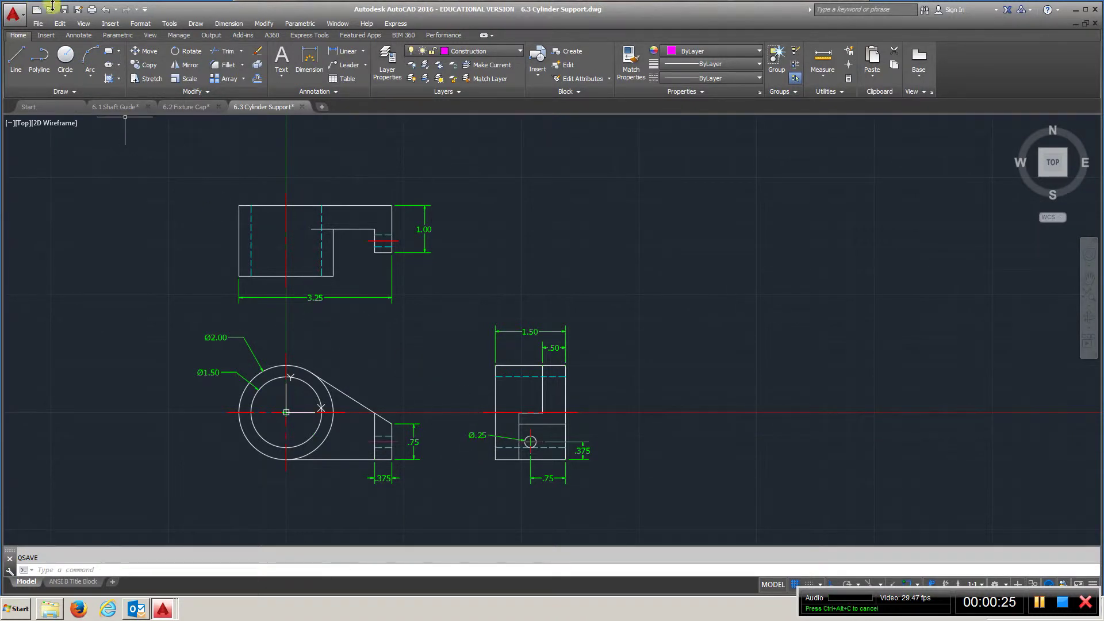
left_click(257, 52)
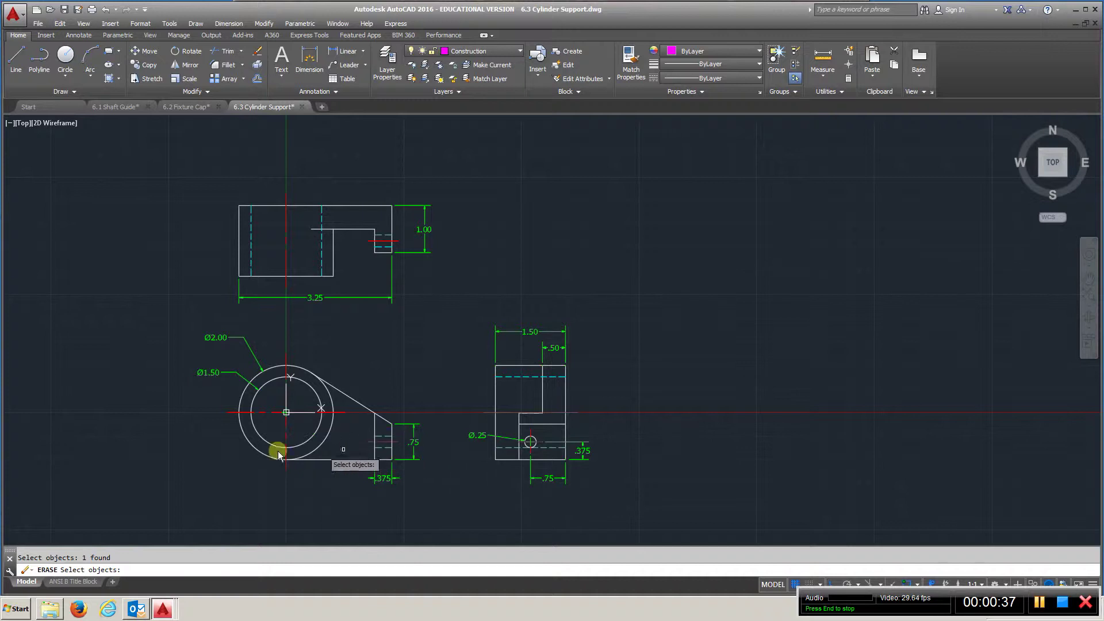
Step: Pan and zoom to centre the undimensioned copy with magenta construction lines
middle_click_drag(404, 412, 537, 395)
middle_click_drag(58, 354, 447, 354)
scroll(447, 354, "down", 5)
middle_click_drag(51, 365, 419, 364)
scroll(483, 338, "up", 5)
scroll(482, 338, "up", 1)
scroll(471, 334, "down", 1)
middle_click_drag(473, 343, 398, 285)
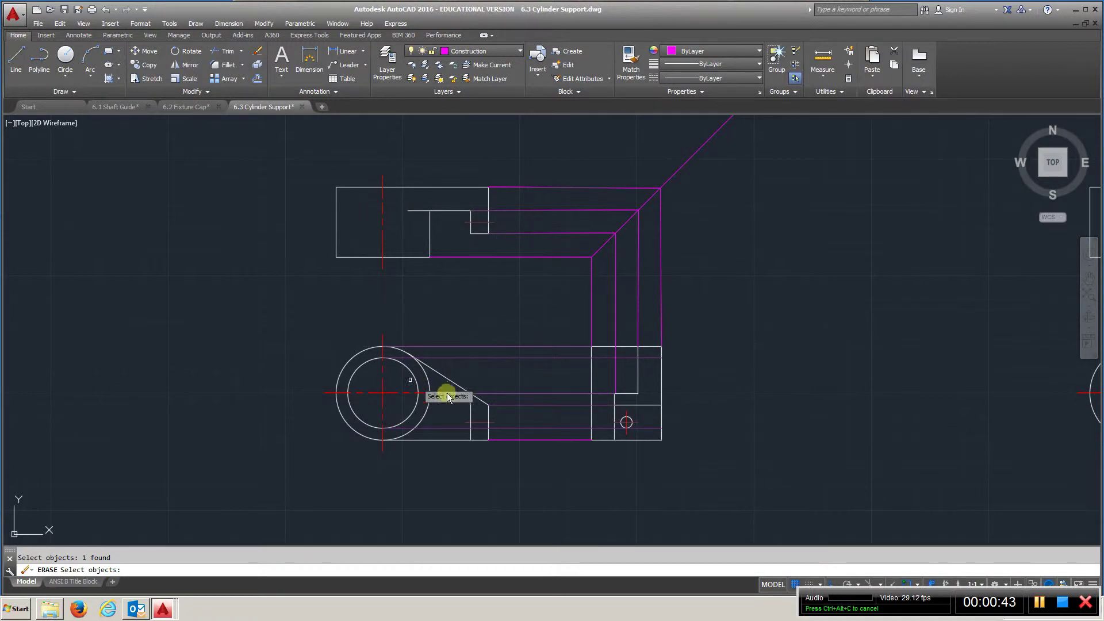
Step: Cancel a stray Radius dimension on the outer circle and reopen the Layer dropdown
left_click(521, 51)
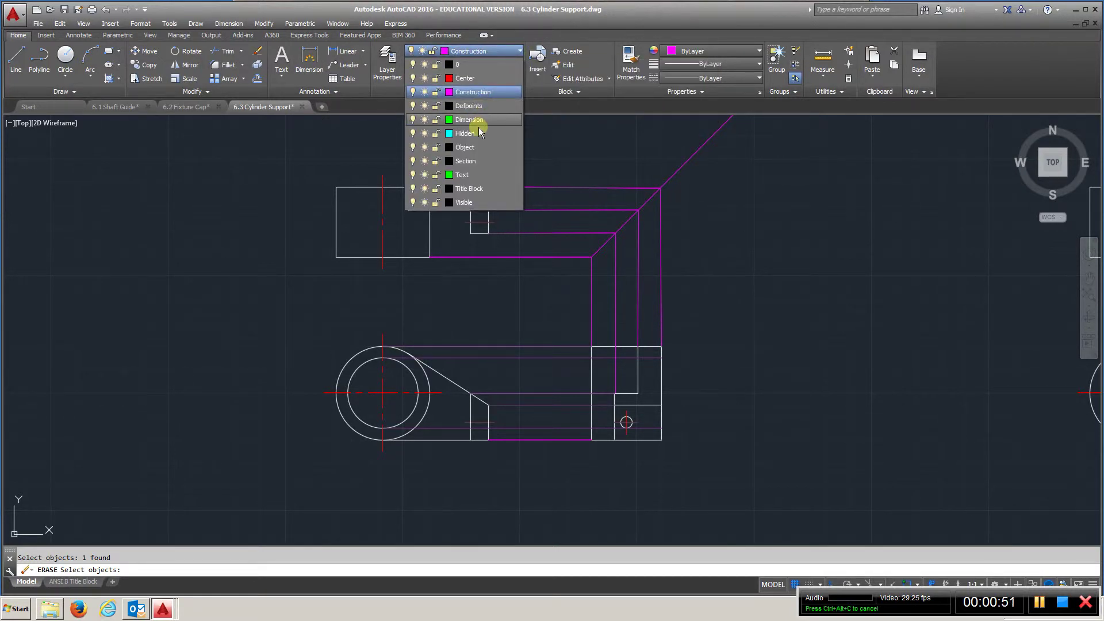
key("Escape")
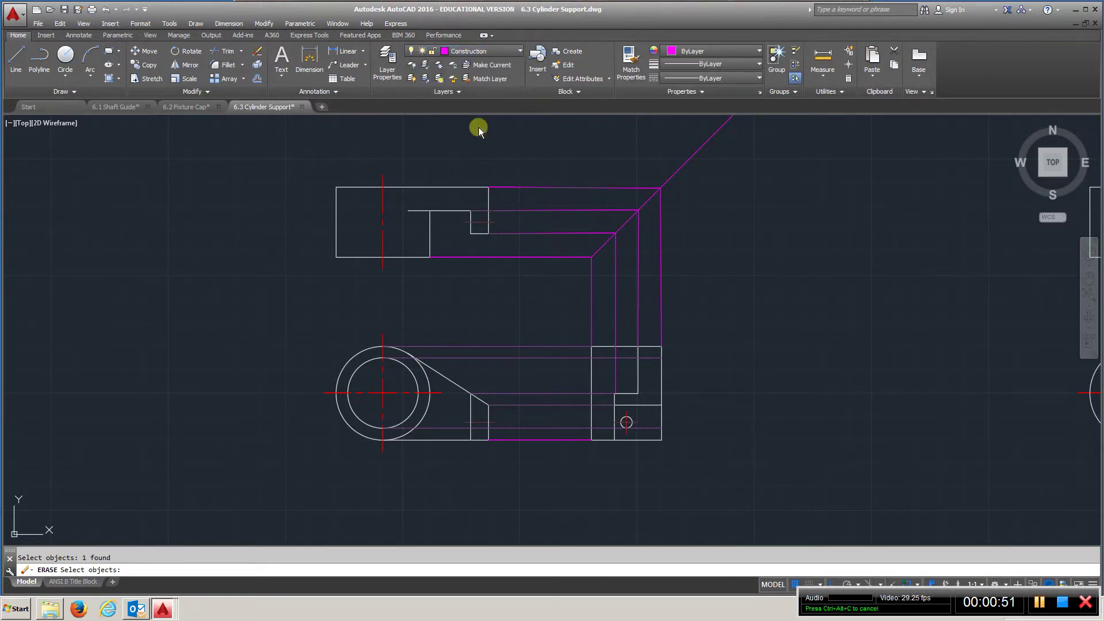
left_click(363, 51)
left_click(364, 171)
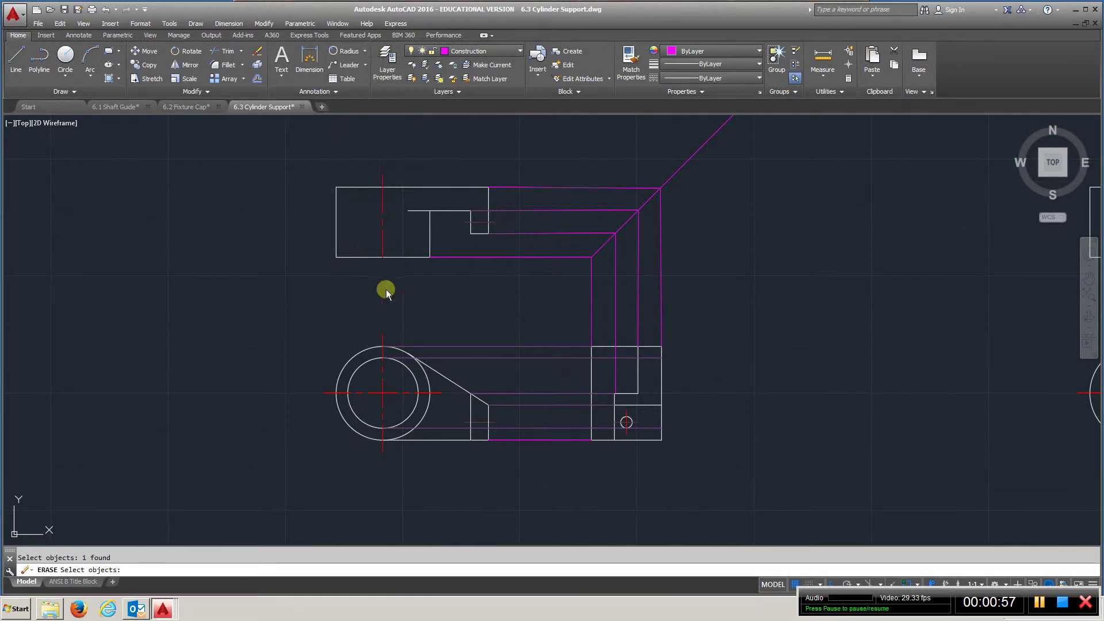
left_click(343, 367)
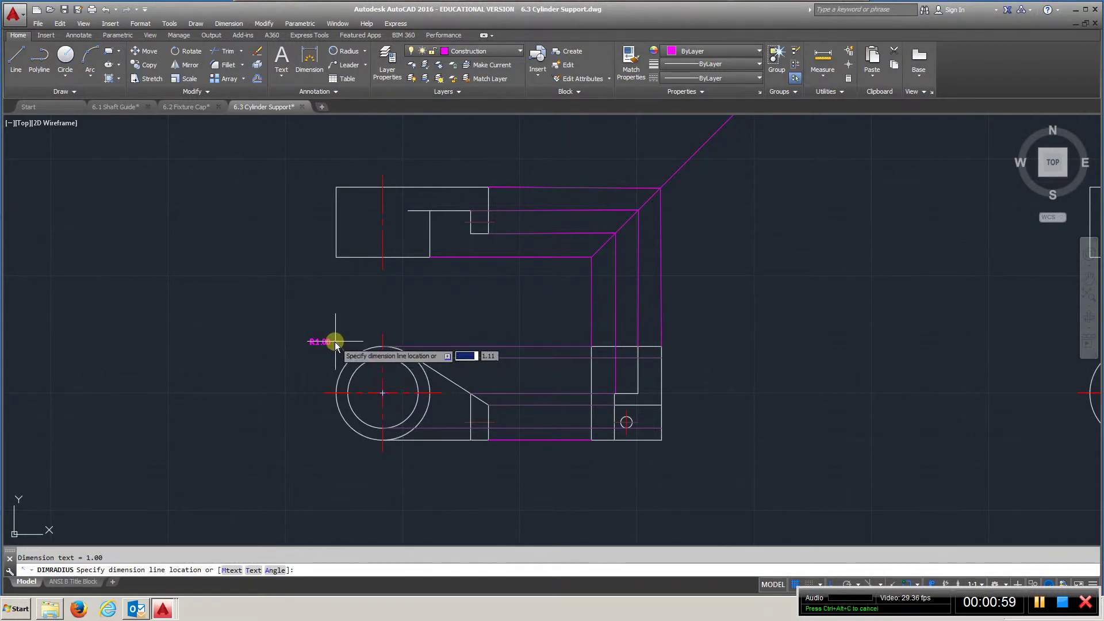
key("Escape")
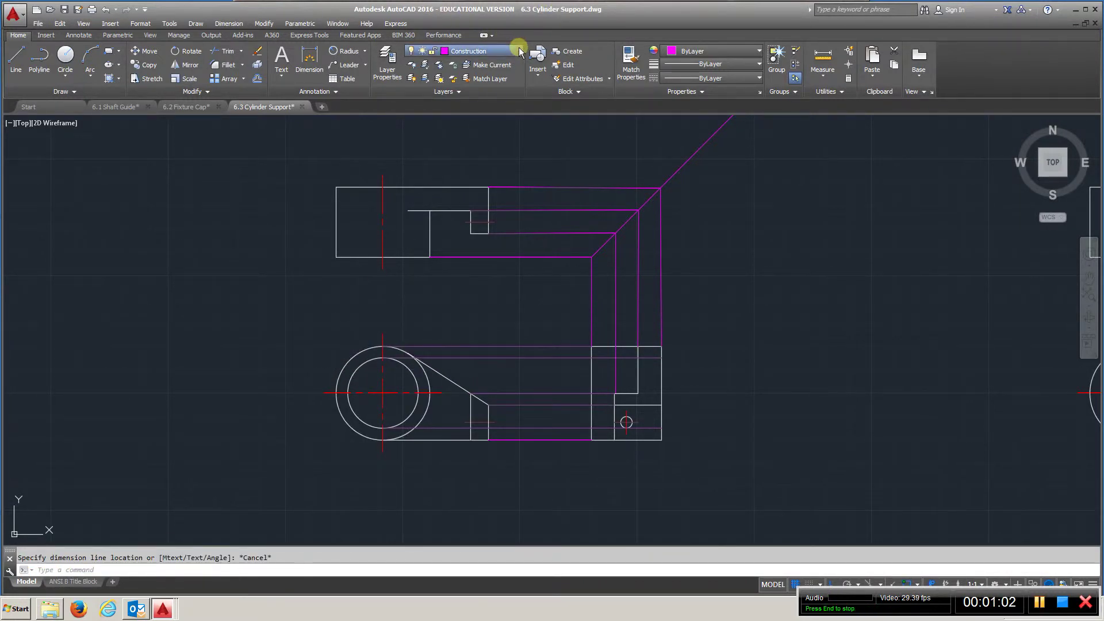
left_click(519, 48)
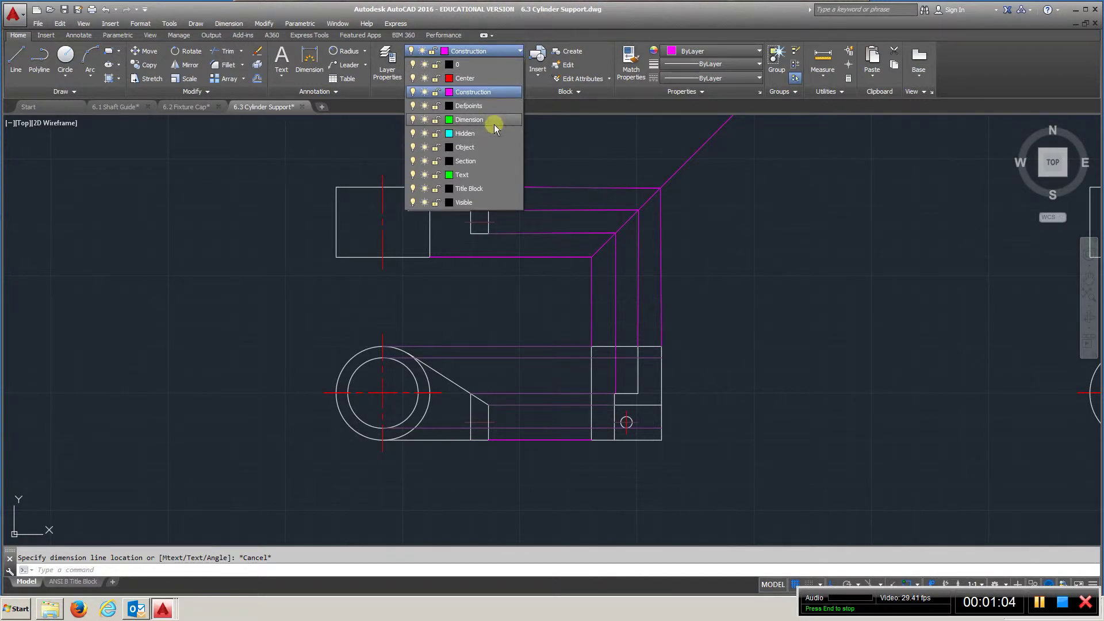
Step: Make Dimension current and add R1.00 and R.75 radius dimensions to the outer and inner circles
left_click(494, 122)
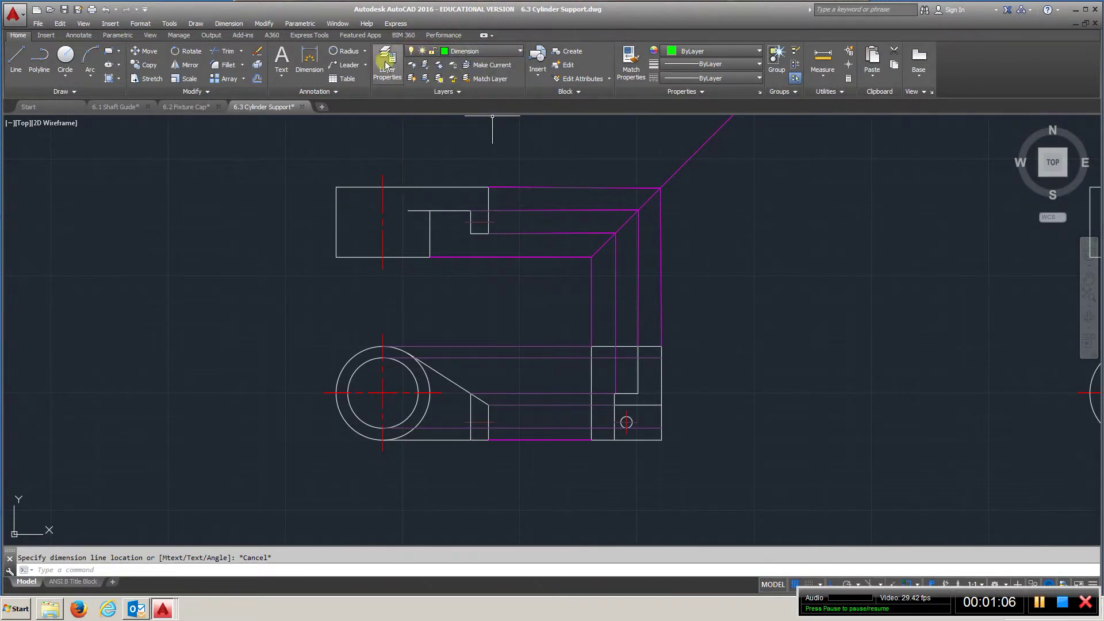
left_click(349, 53)
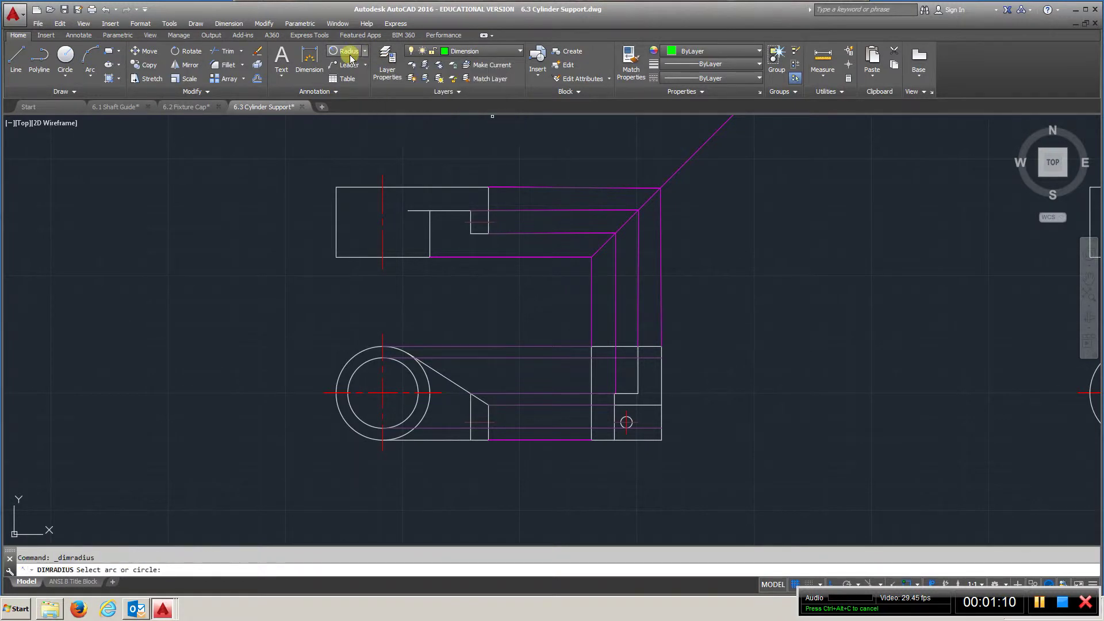
left_click(349, 363)
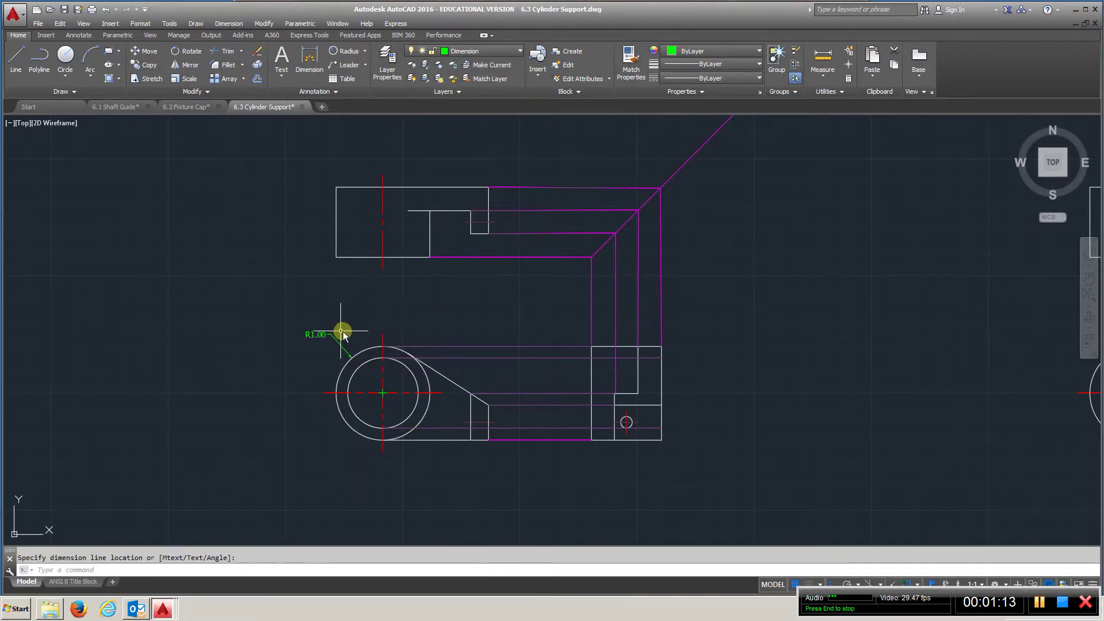
left_click(361, 463)
key("Return")
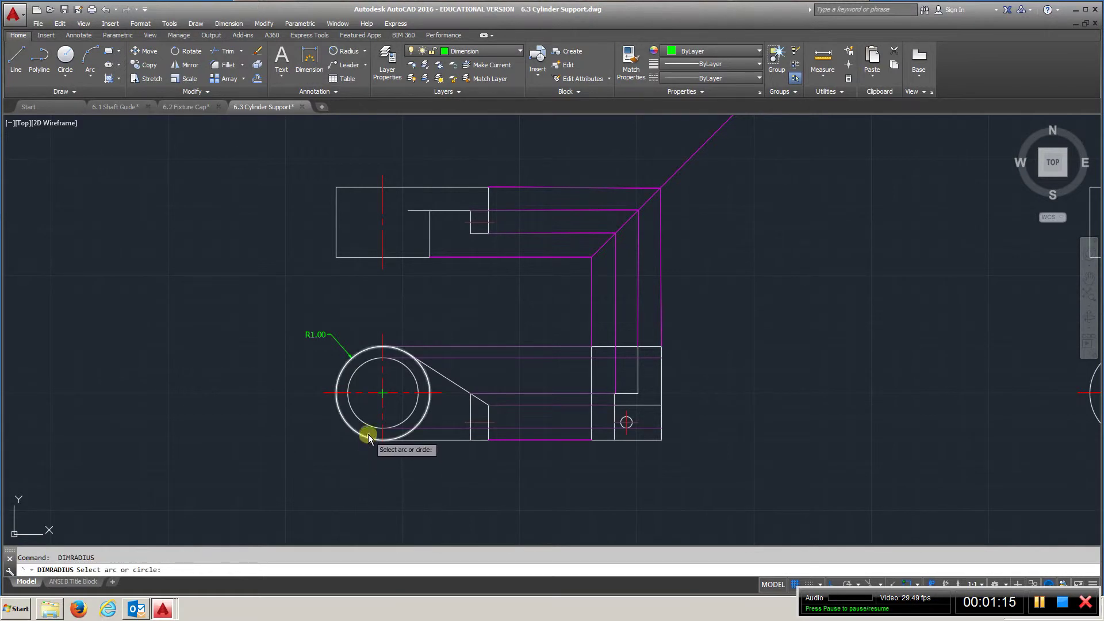
left_click(367, 428)
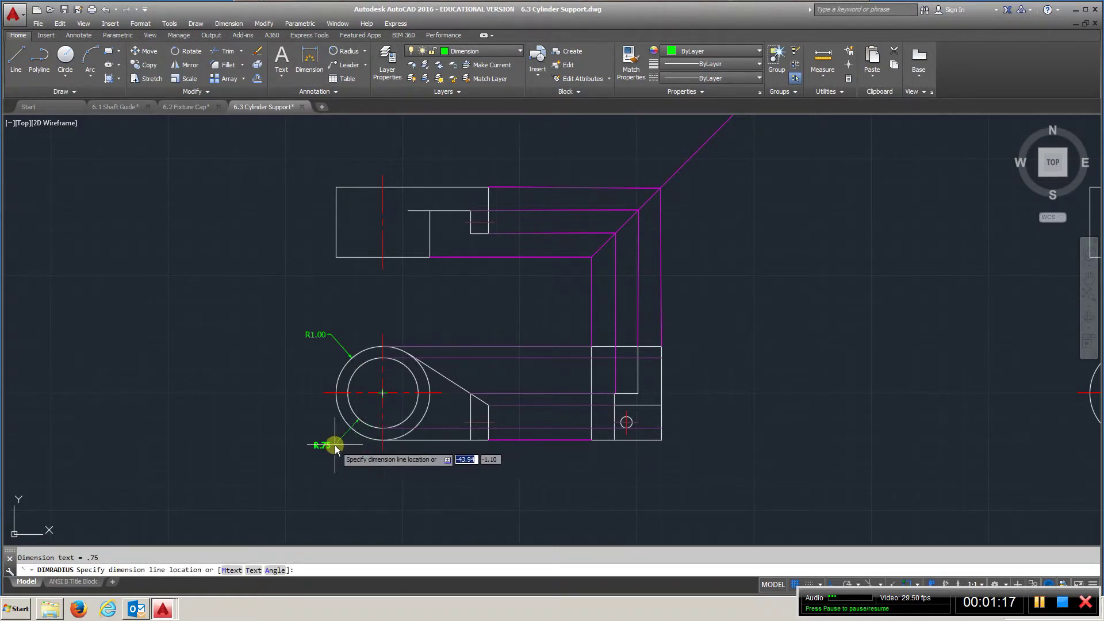
left_click(328, 447)
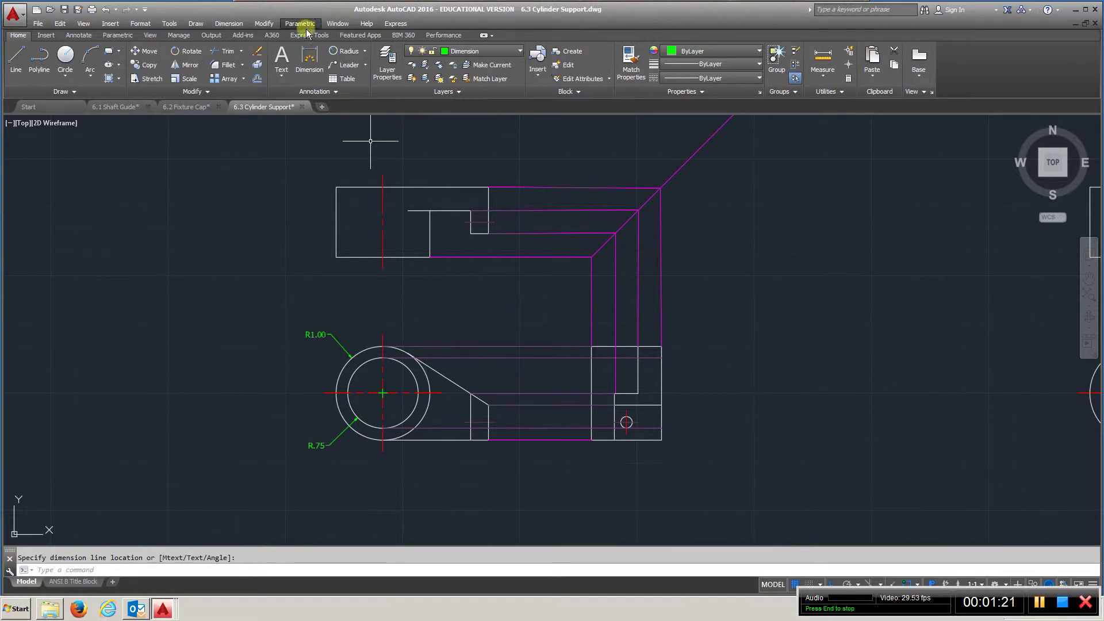
Step: Add a 1.50 height dimension along the upper view's left edge
left_click(309, 58)
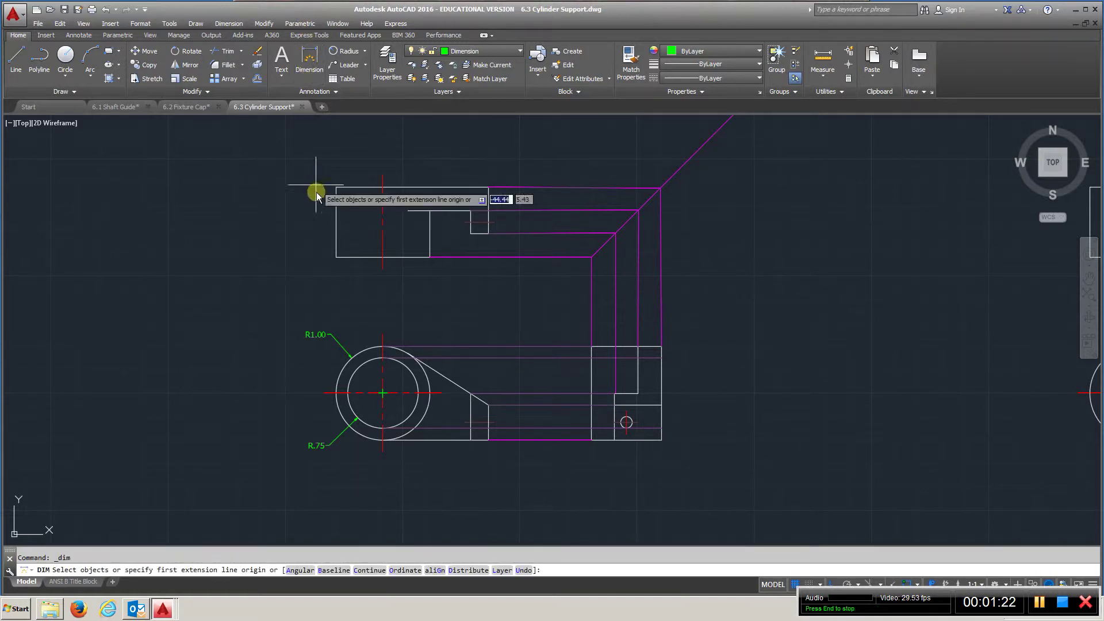
left_click(335, 256)
left_click(334, 187)
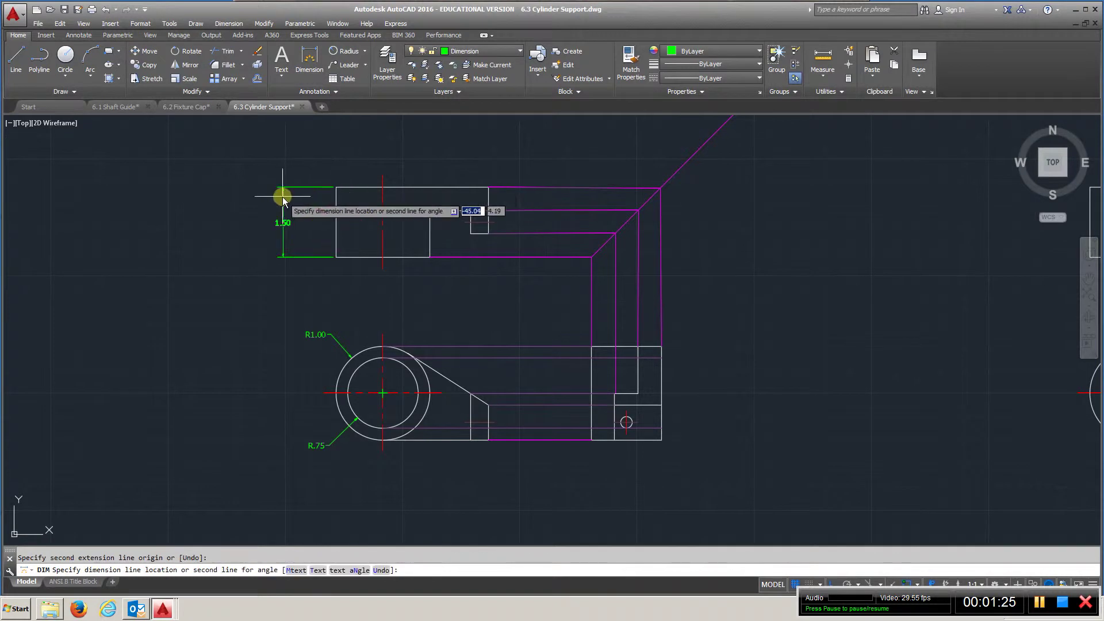
left_click(280, 198)
key("Escape")
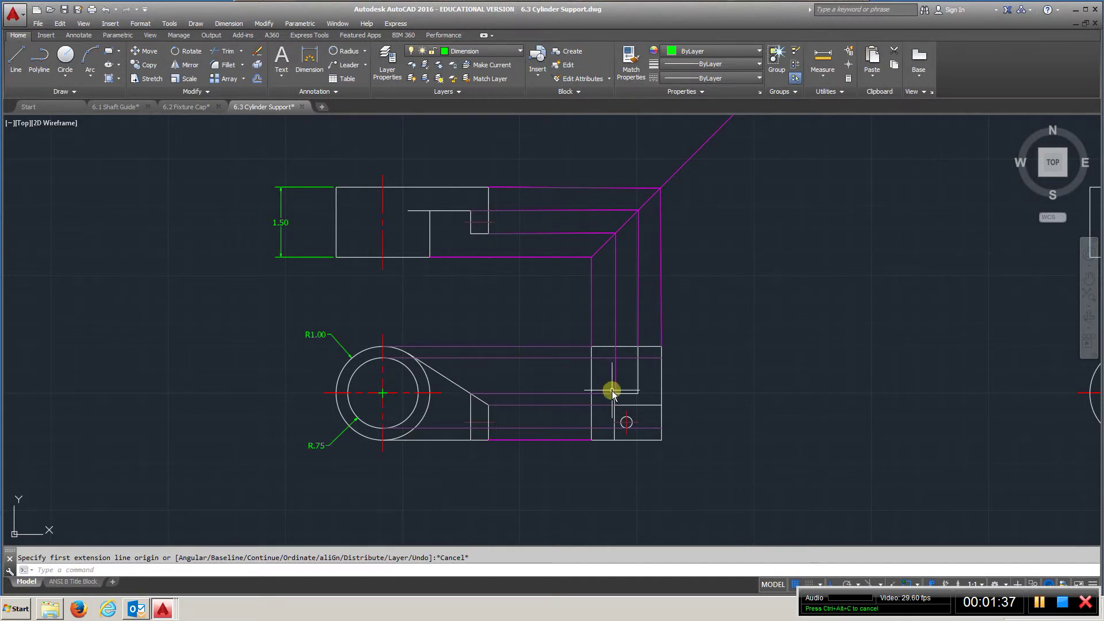
Step: Pan to another copy of the views and select the side view's horizontal centre line
middle_click_drag(670, 384, 554, 385)
middle_click_drag(707, 384, 244, 384)
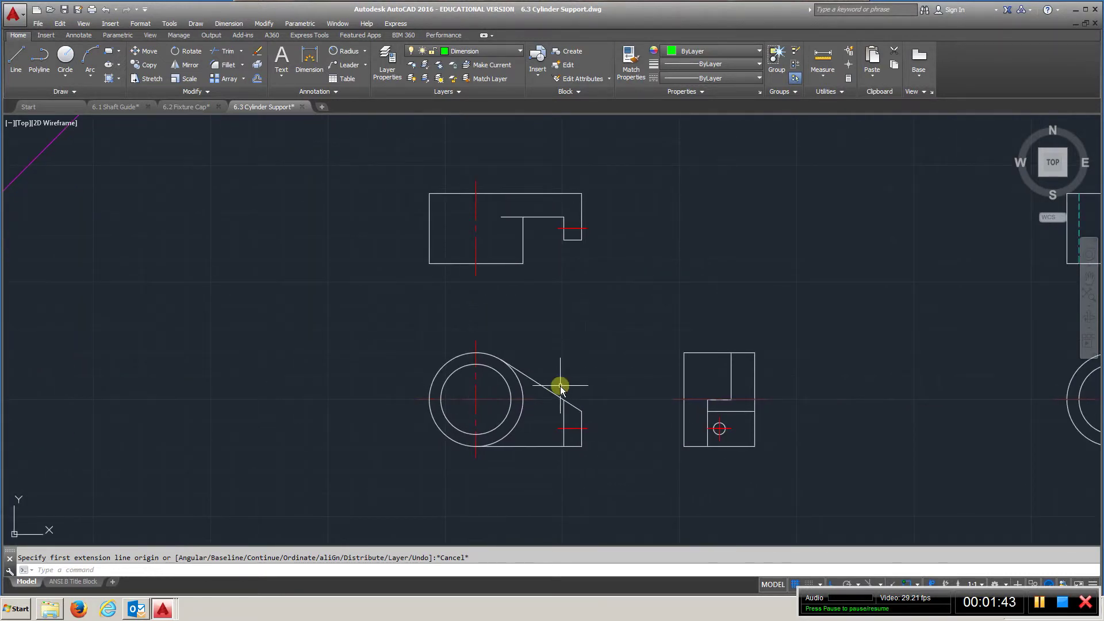
scroll(560, 388, "down", 3)
scroll(561, 385, "up", 3)
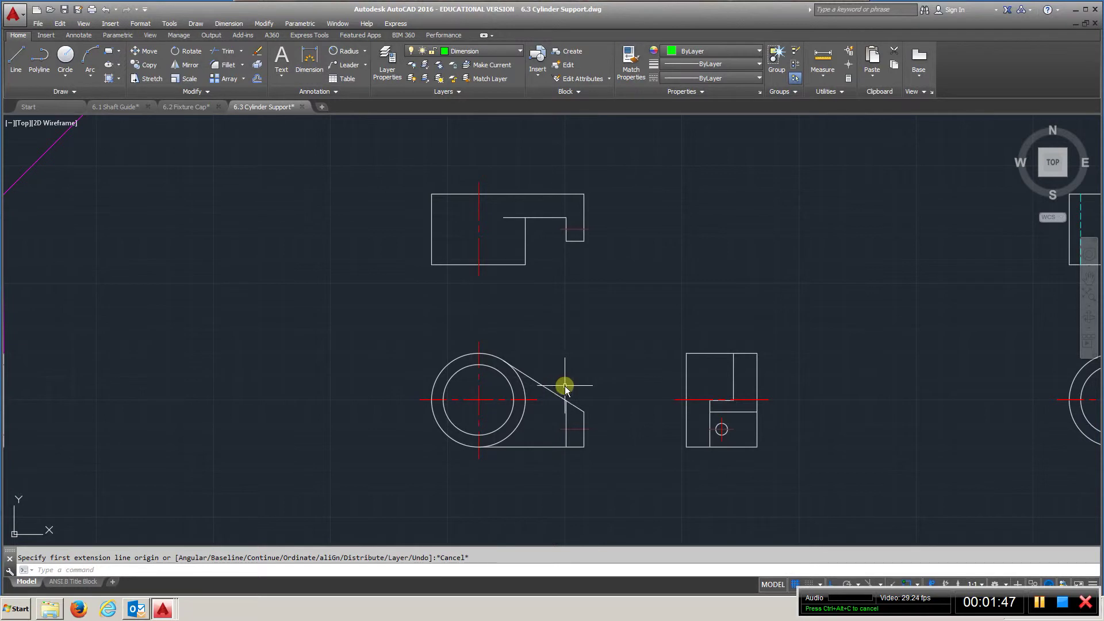
left_click(678, 399)
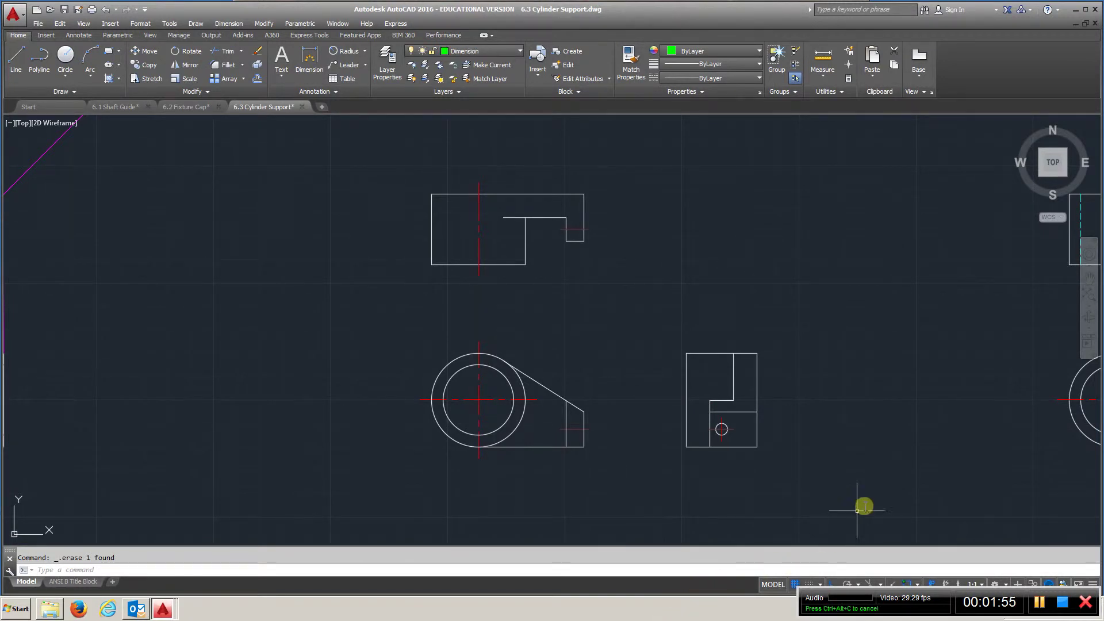
Step: Pan and zoom until the dimensioned top, front and side views are centred
mouse_move(838, 426)
middle_mouse_down()
mouse_move(715, 416)
mouse_move(222, 421)
middle_mouse_up()
scroll(233, 427, "down", 2)
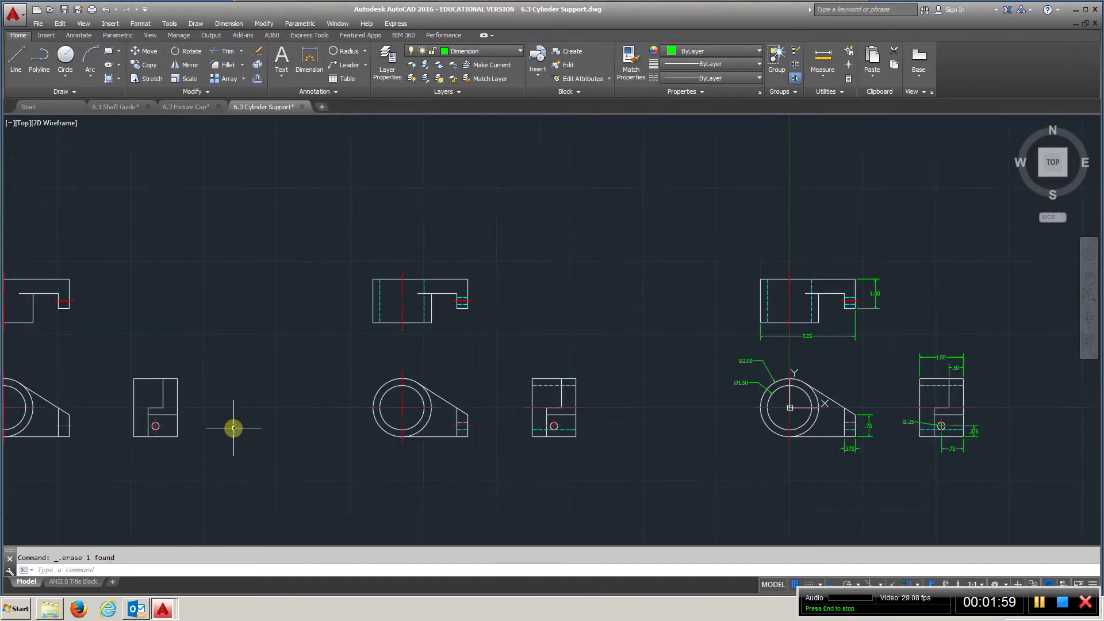
scroll(233, 428, "up", 2)
scroll(917, 260, "up", 2)
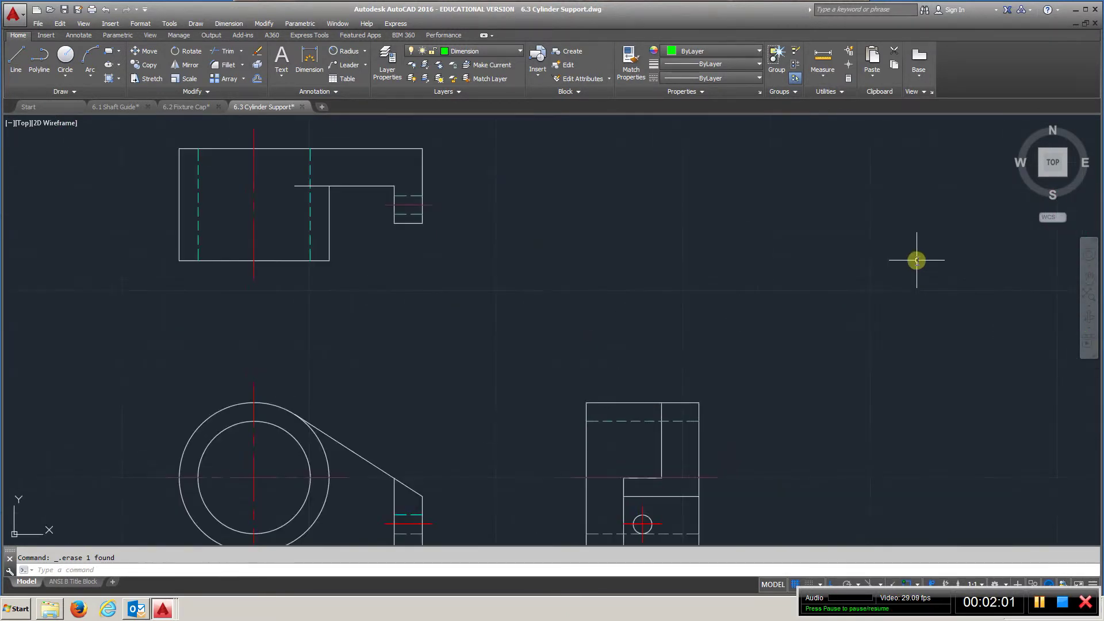
scroll(485, 426, "down", 3)
scroll(266, 419, "down", 5)
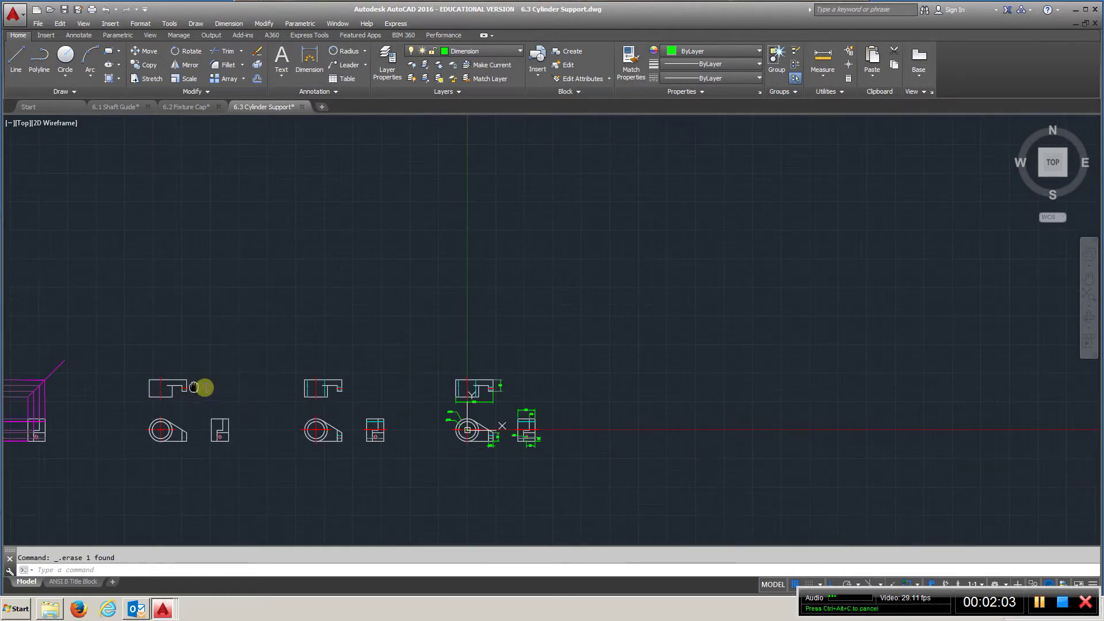
middle_click_drag(209, 388, 838, 412)
scroll(611, 446, "up", 6)
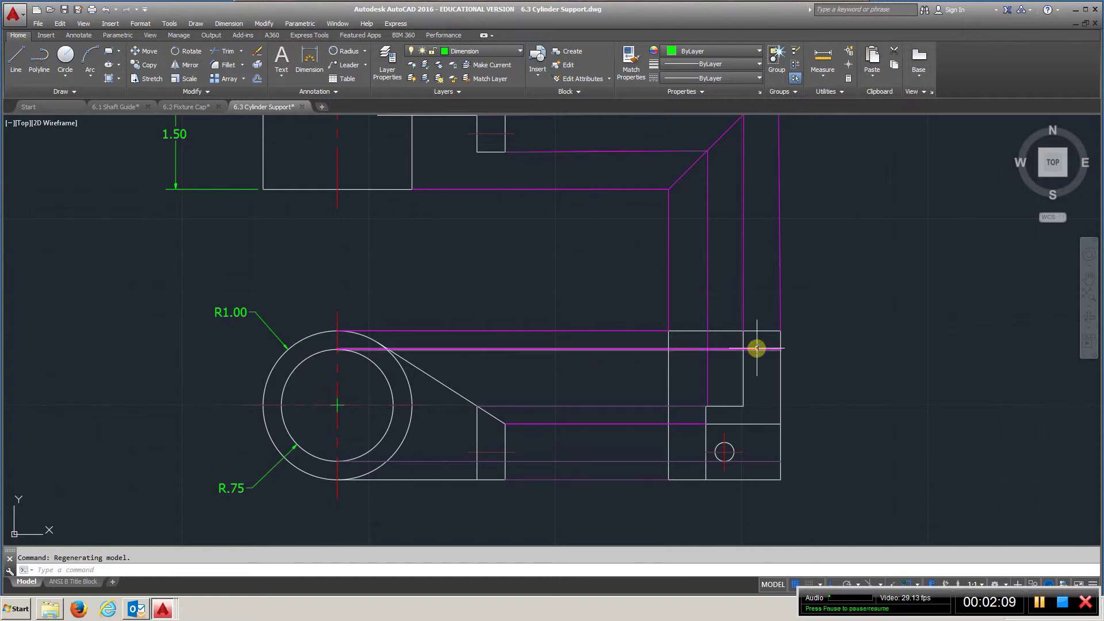
scroll(758, 387, "down", 5)
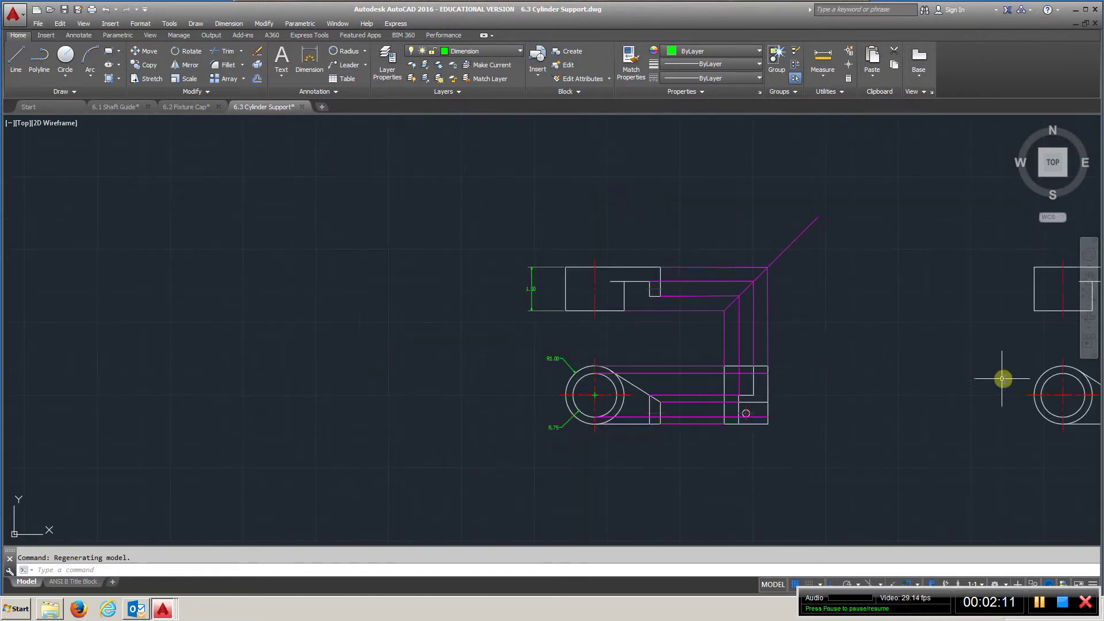
middle_click_drag(1003, 377, 110, 375)
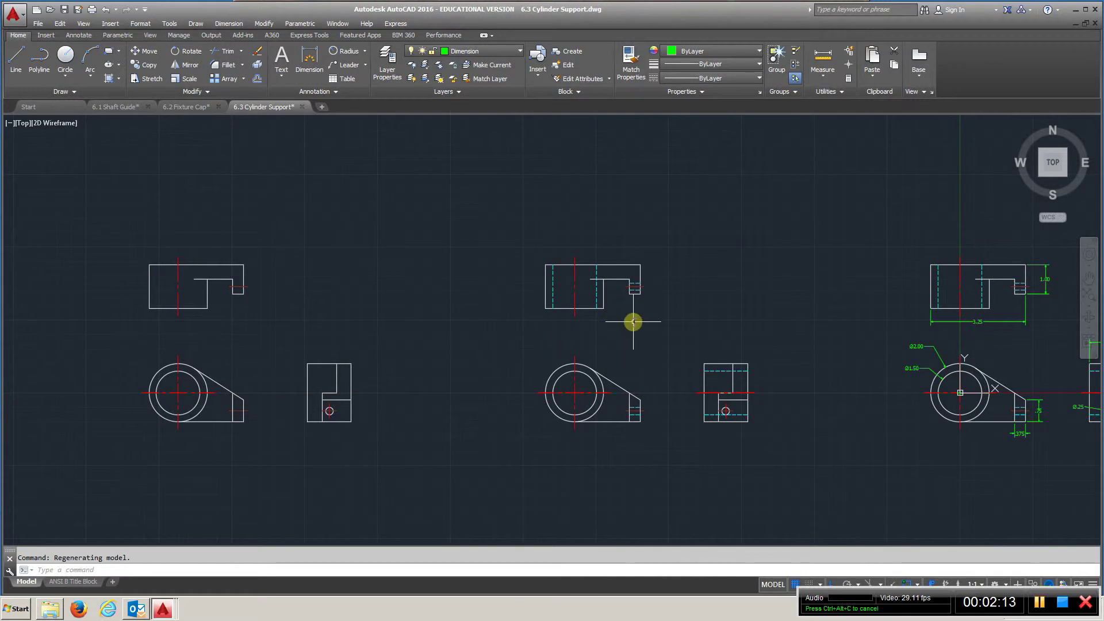
scroll(633, 321, "up", 2)
mouse_move(920, 405)
middle_mouse_down()
mouse_move(783, 389)
mouse_move(258, 377)
middle_mouse_up()
scroll(635, 390, "up", 2)
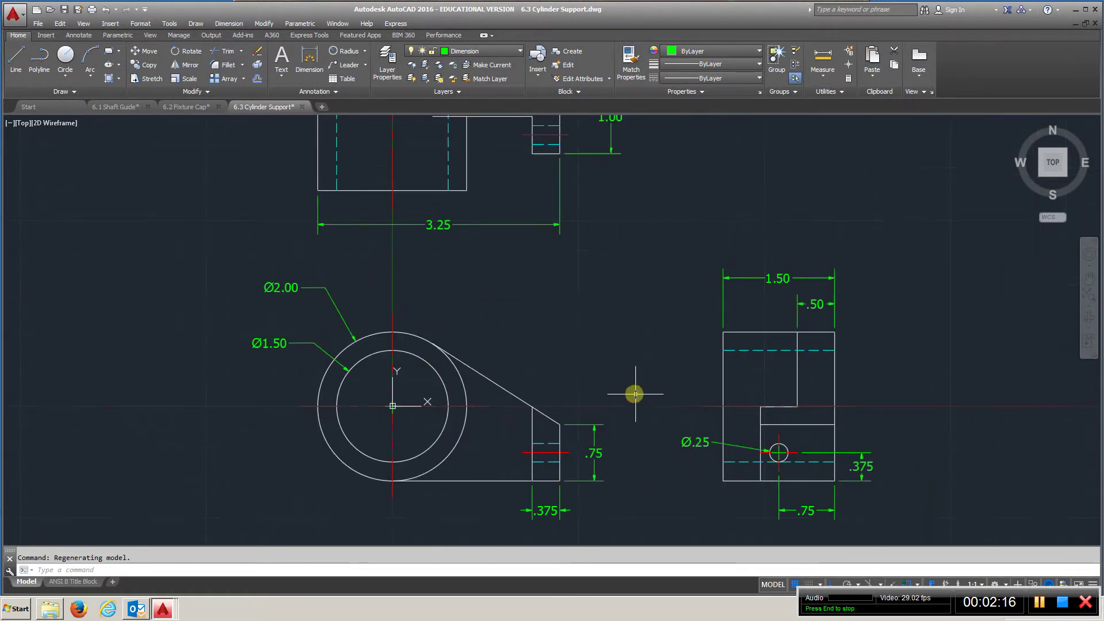
scroll(633, 393, "down", 2)
middle_click_drag(623, 374, 474, 375)
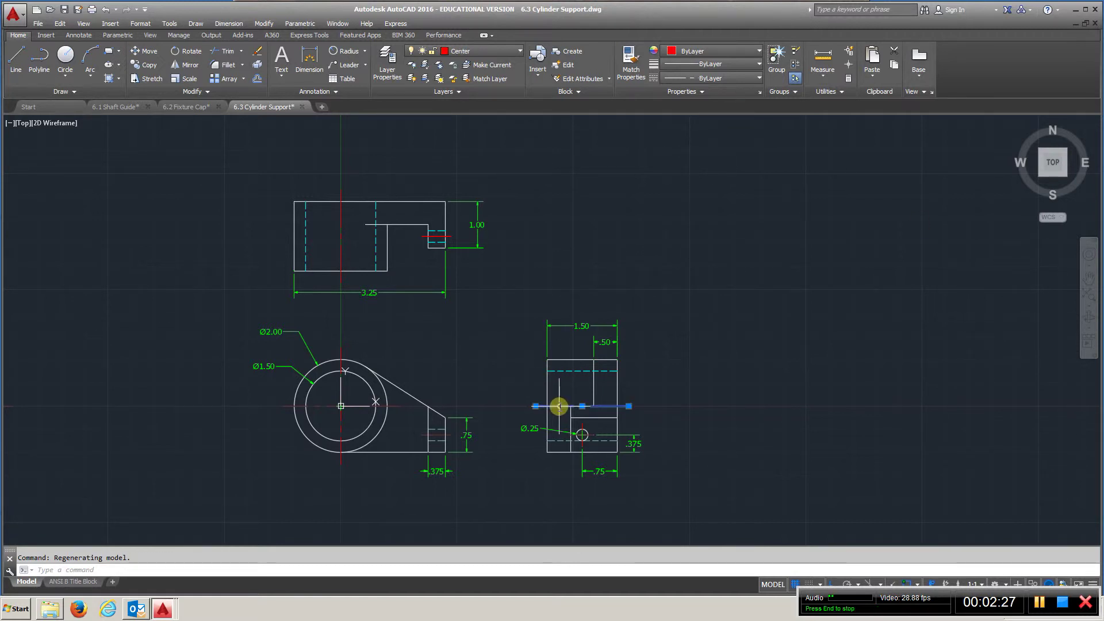
Step: Erase the selected horizontal centre line from the side view
key("Delete")
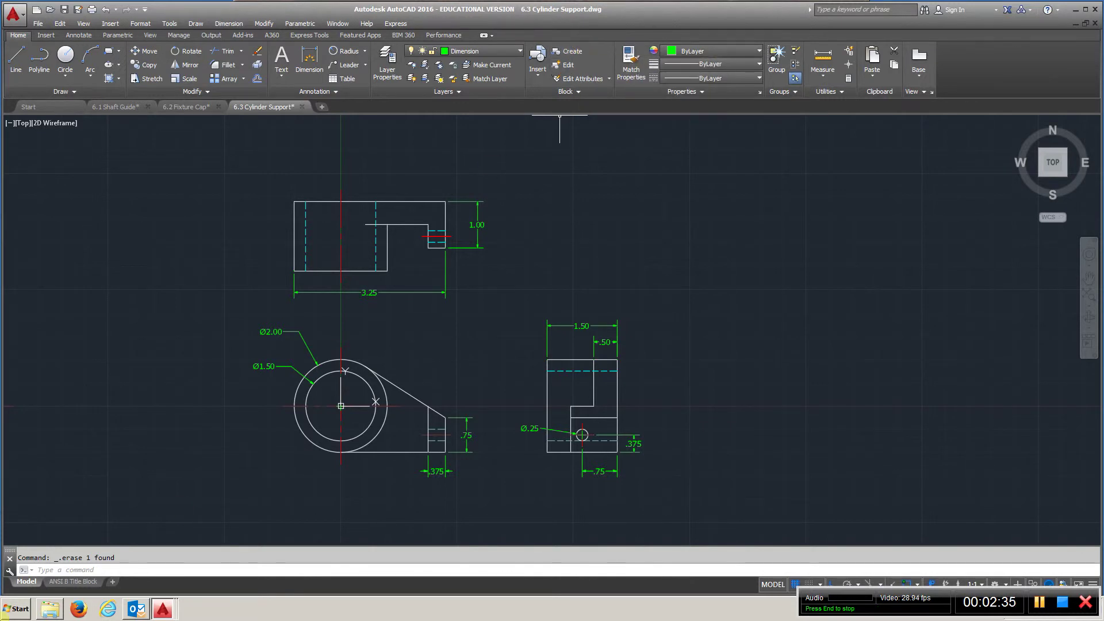
left_click(66, 582)
scroll(236, 439, "down", 2)
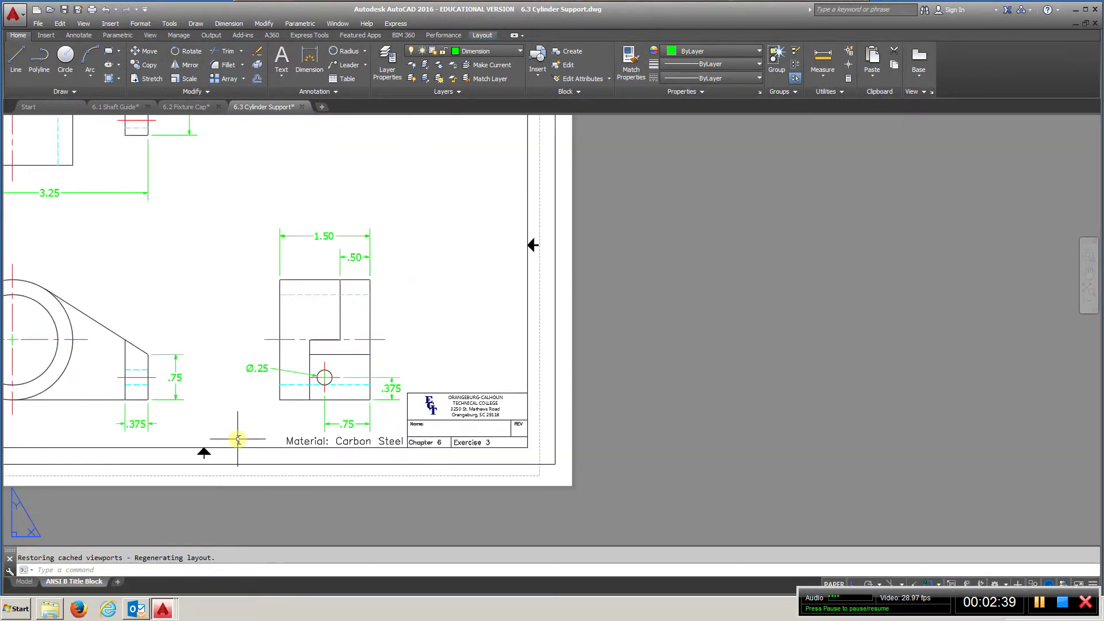
middle_click_drag(256, 381, 521, 432)
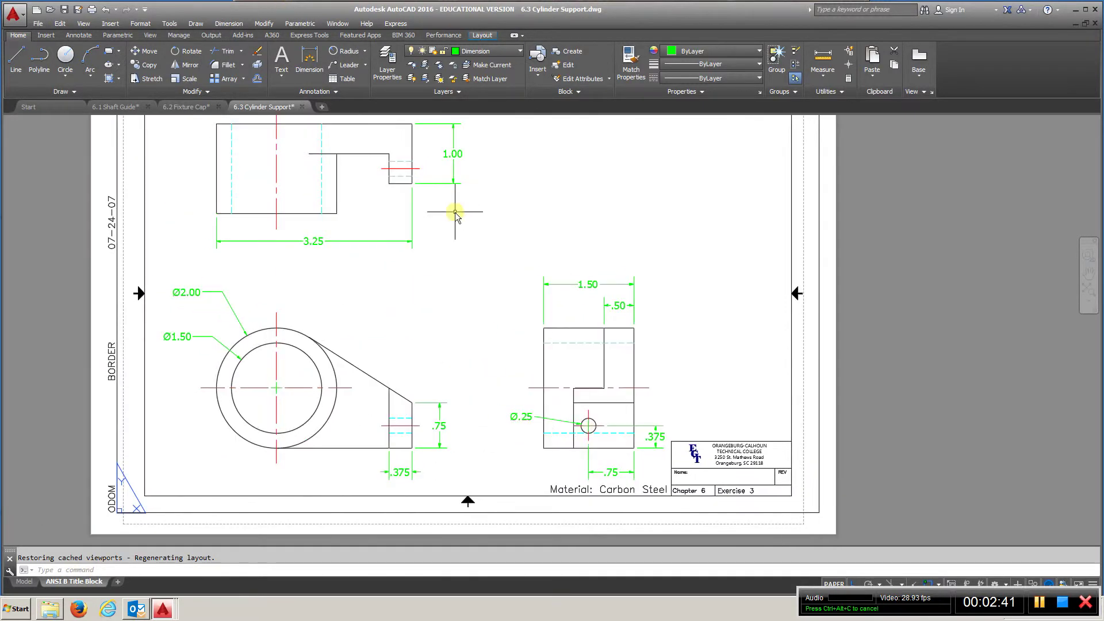
middle_click_drag(453, 209, 469, 255)
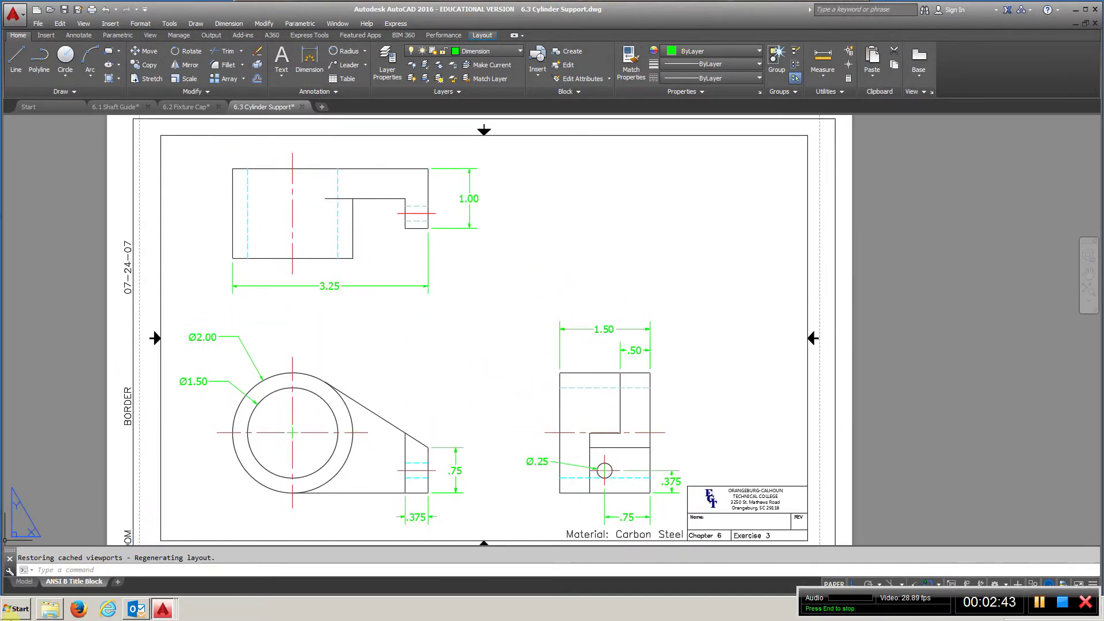
Step: In model space, show the properties of the side view's top hidden line
left_click(25, 582)
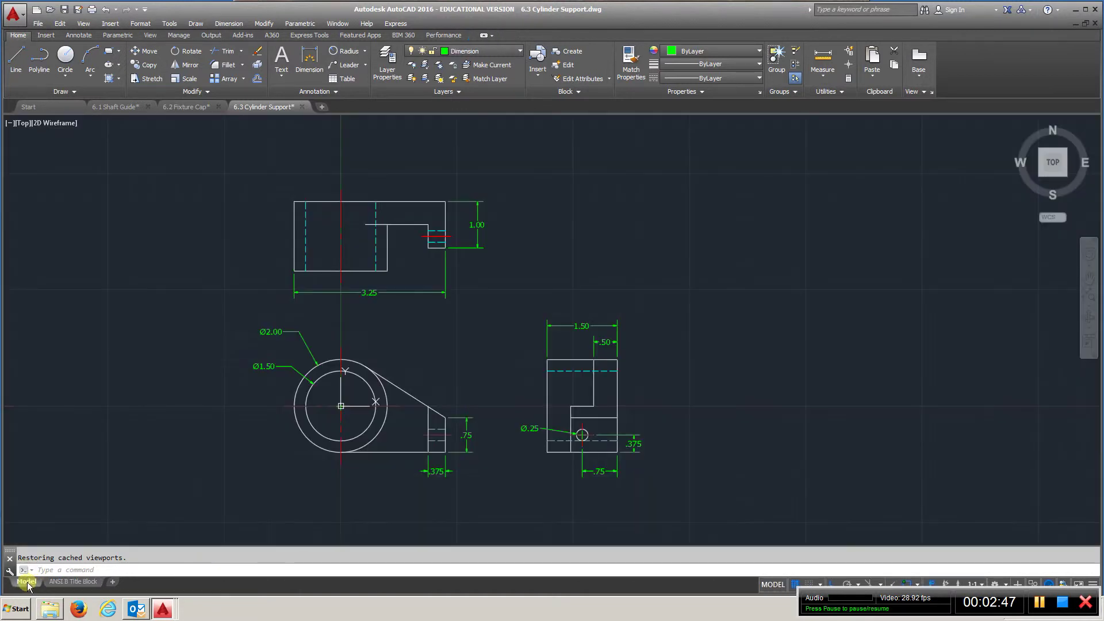
left_click(581, 372)
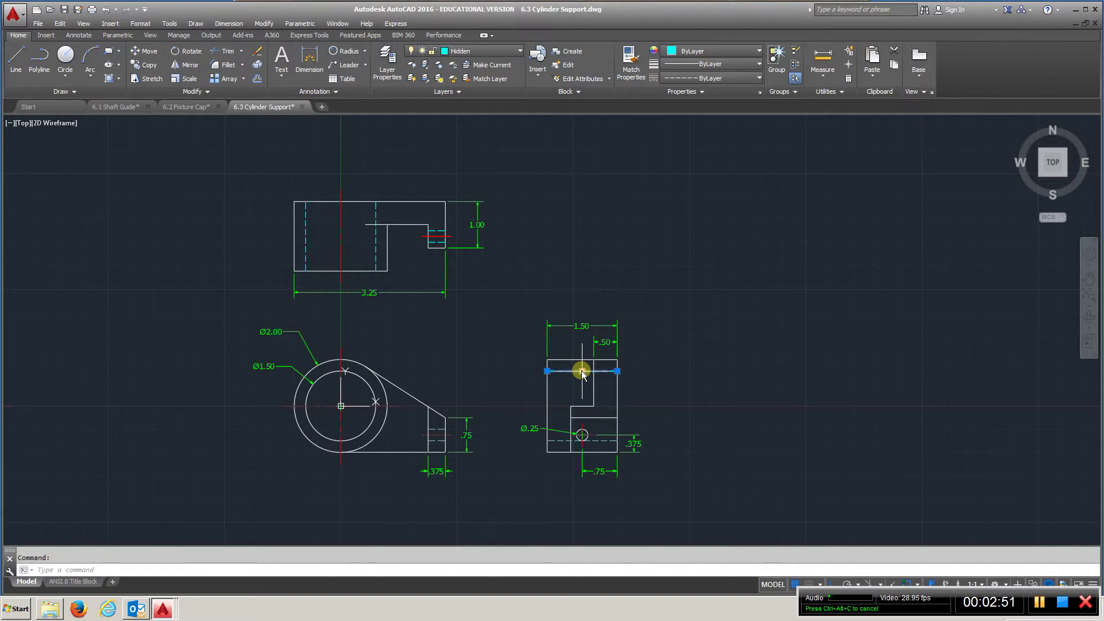
right_click(581, 373)
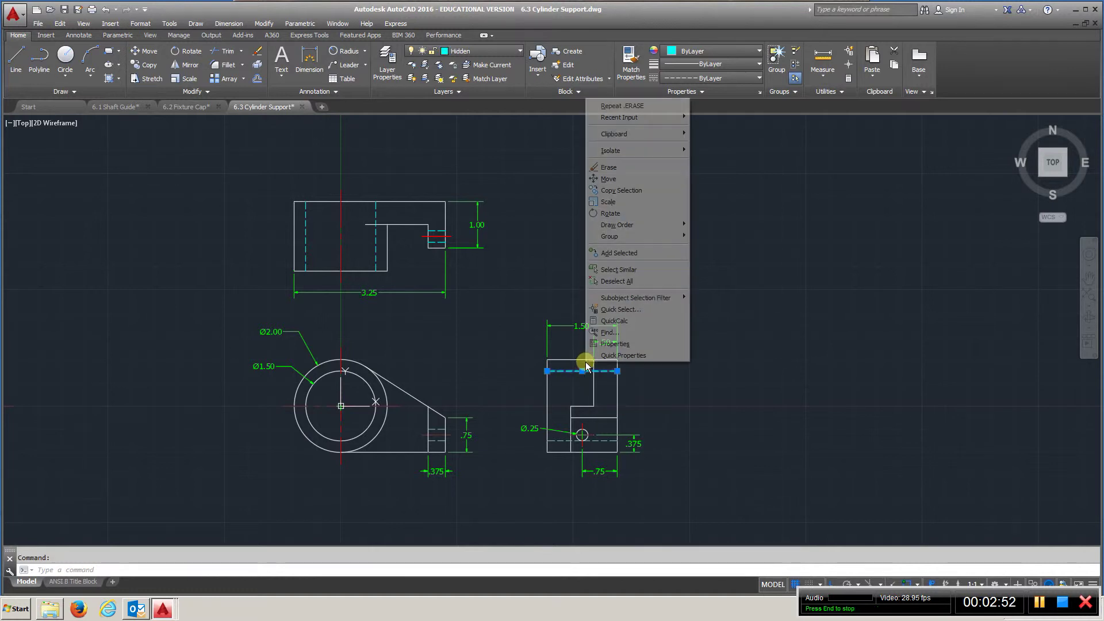
left_click(614, 343)
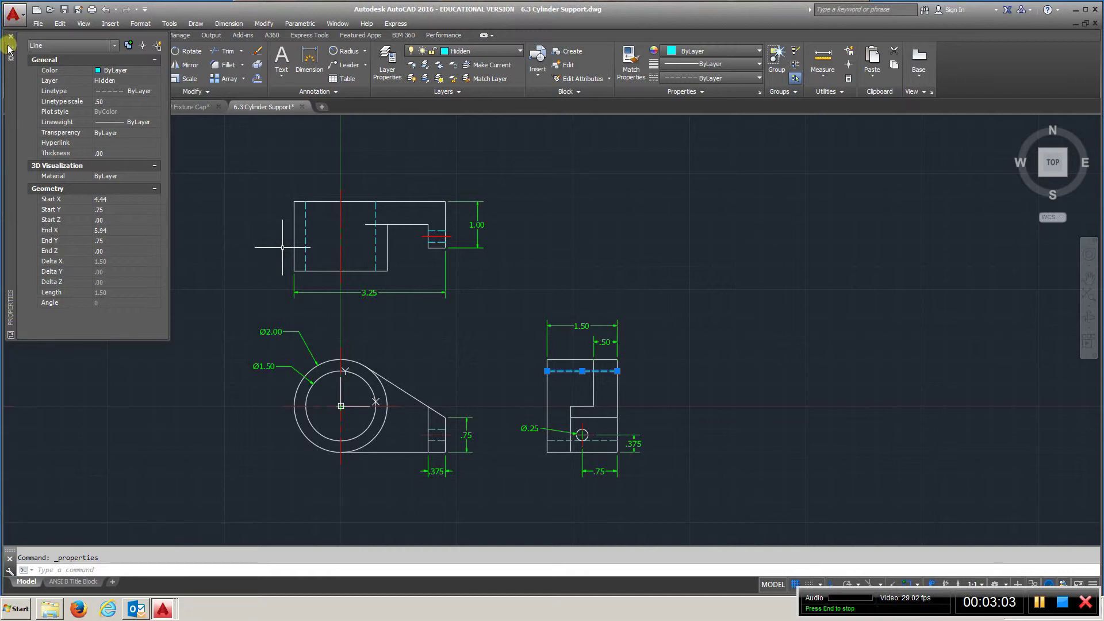
Step: Add the circle's vertical centre line and show both lines' properties, linetype scale .50
left_click(11, 37)
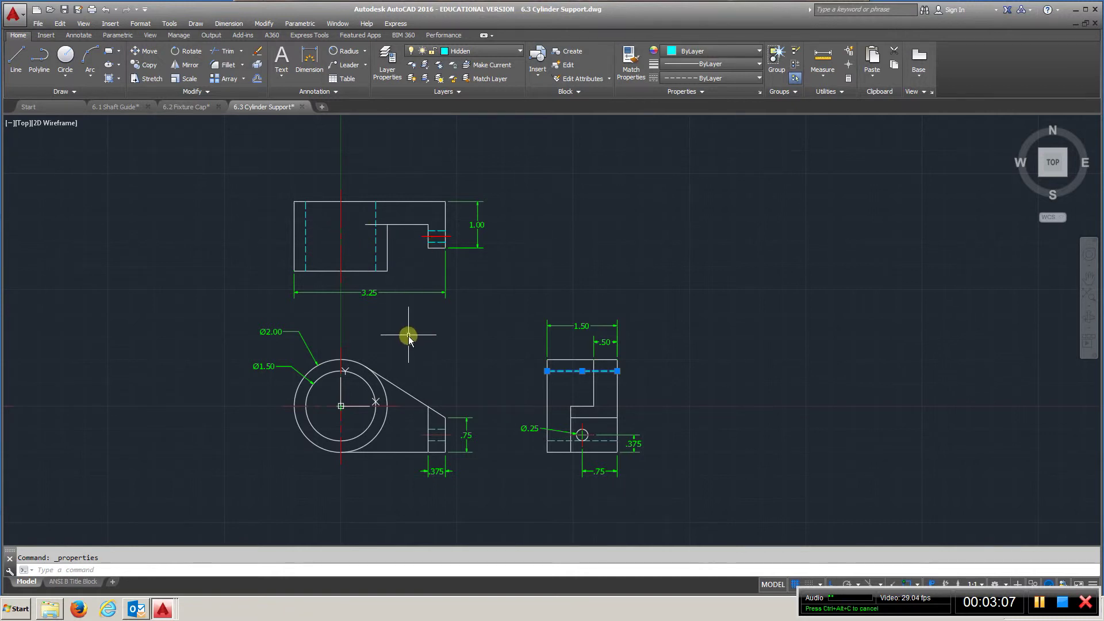
left_click(340, 459)
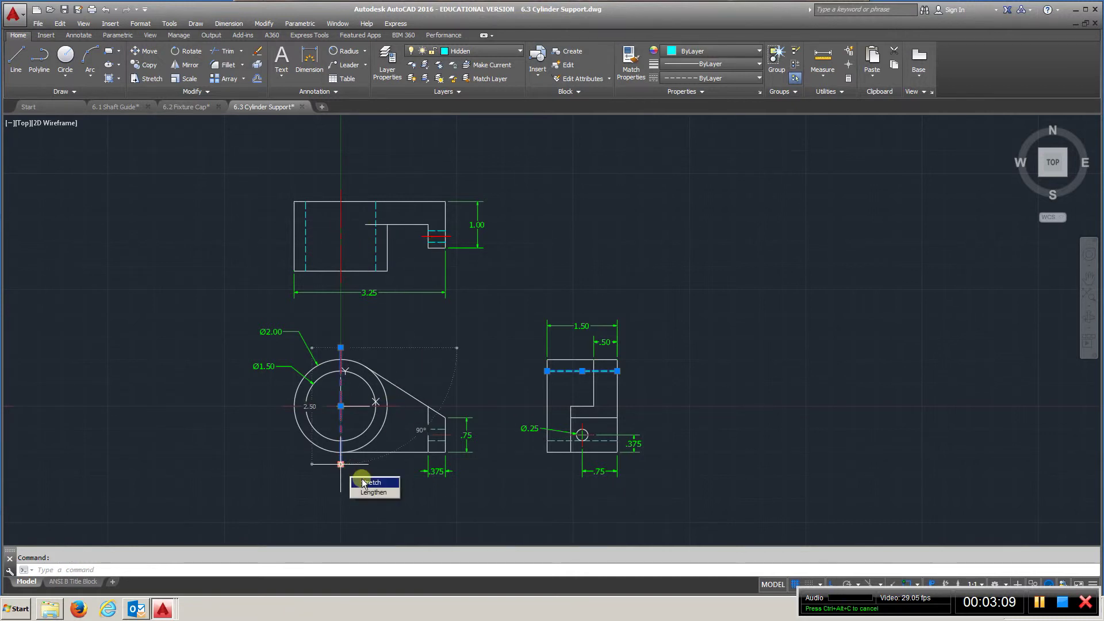
right_click(364, 475)
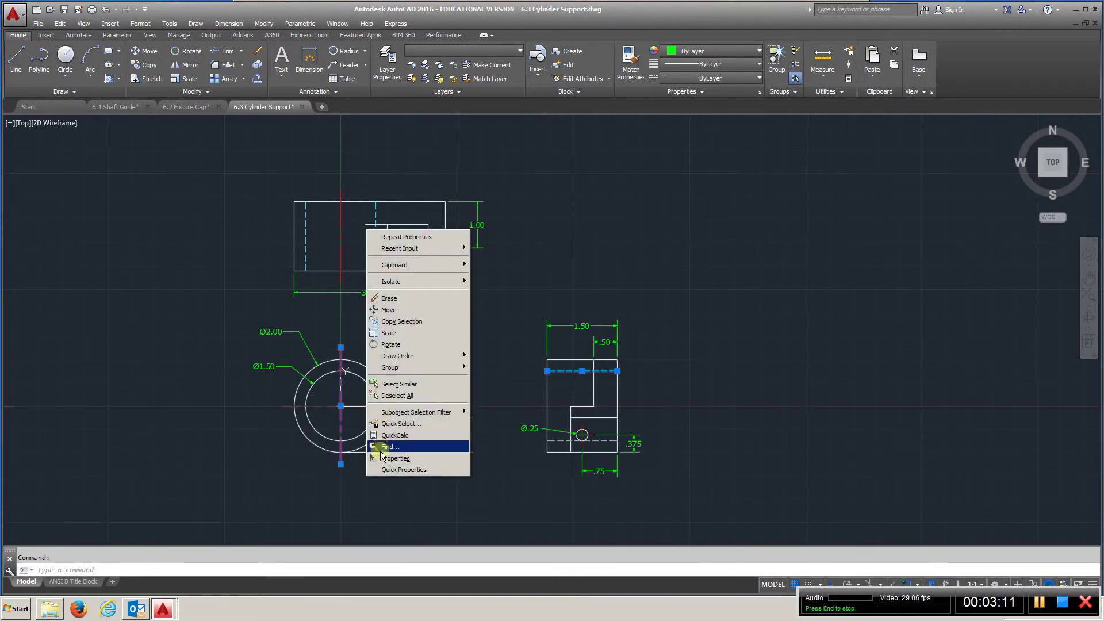
left_click(382, 458)
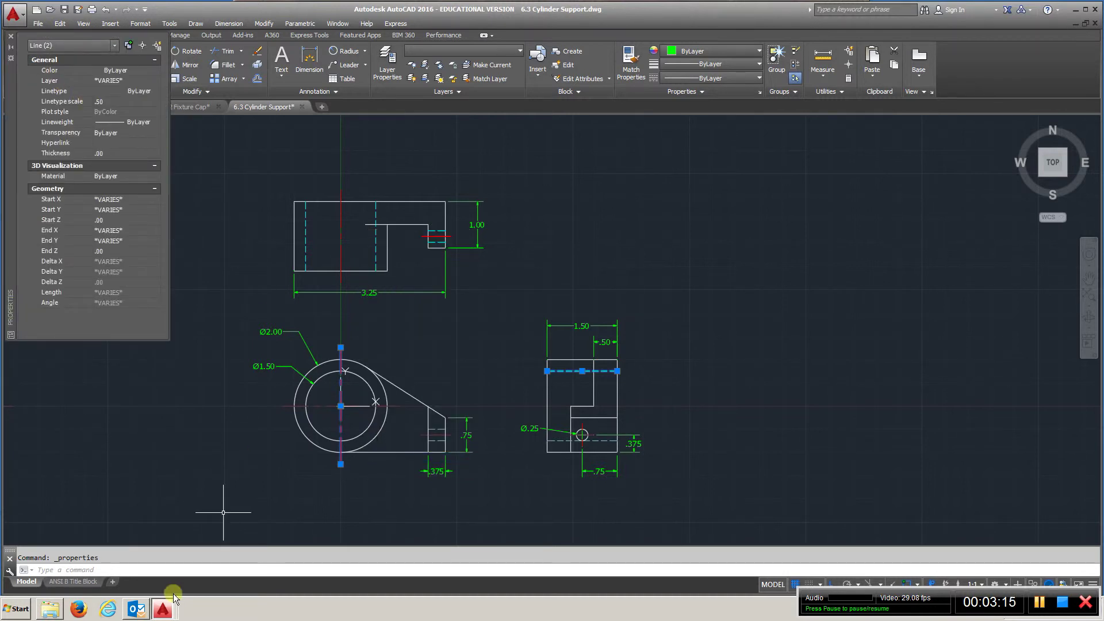
Step: Show the ANSI B Title Block layout without the Properties palette, panning the sheet into place
left_click(75, 582)
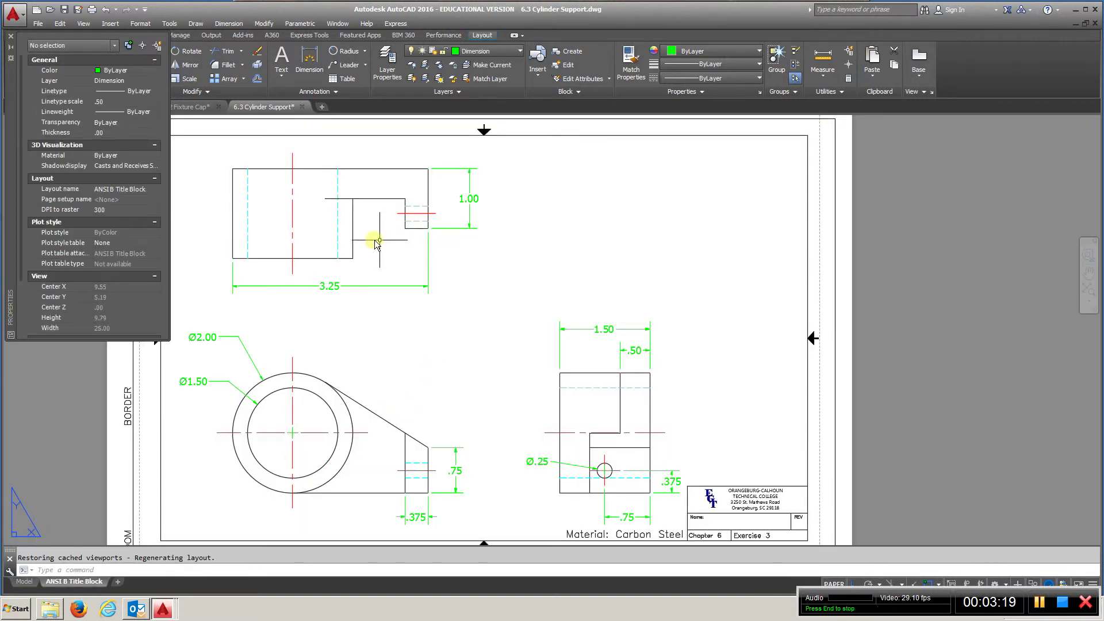
left_click(10, 39)
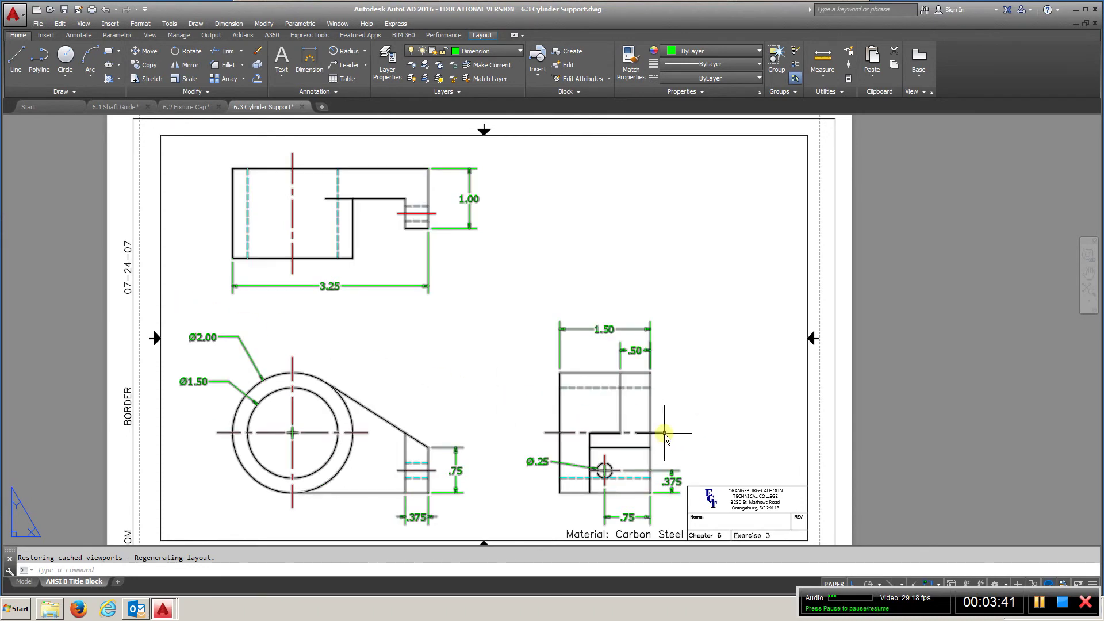
mouse_move(665, 437)
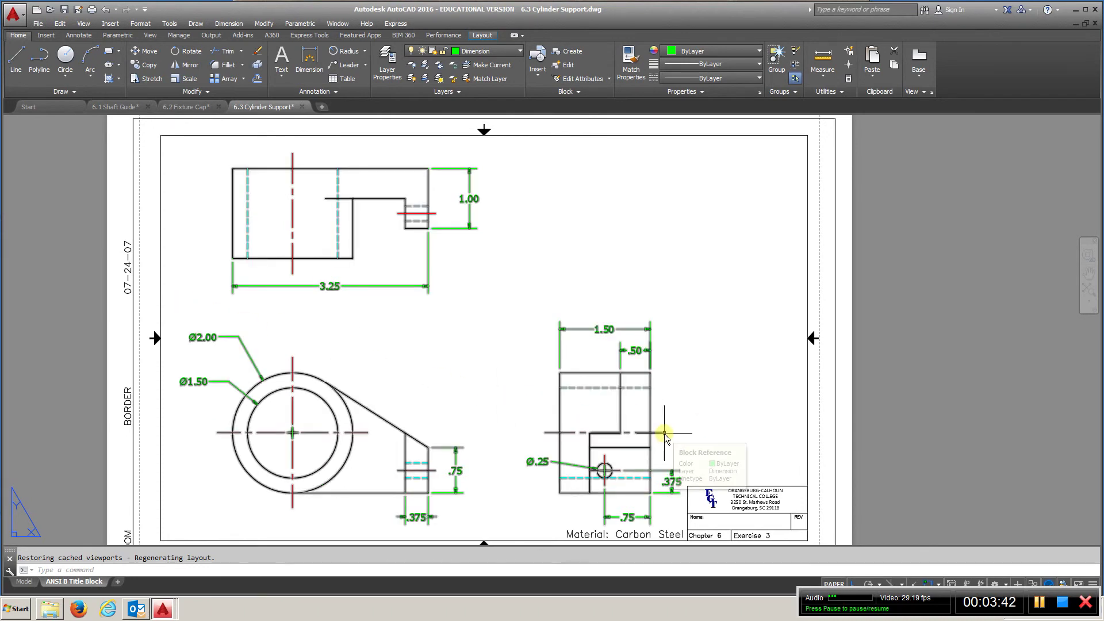
left_click(27, 581)
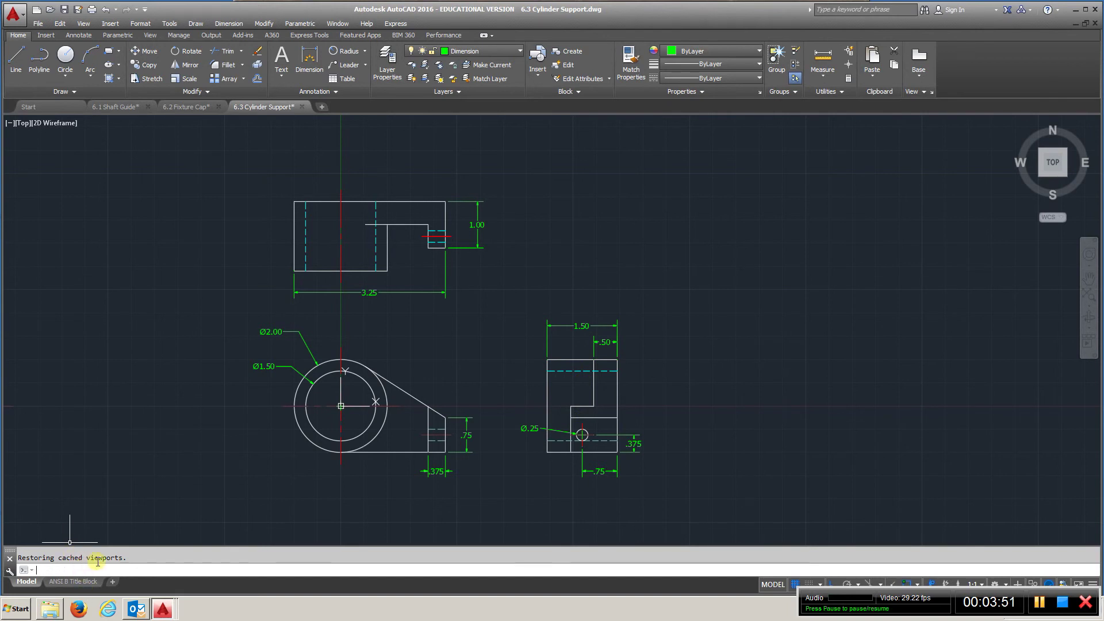
left_click(73, 581)
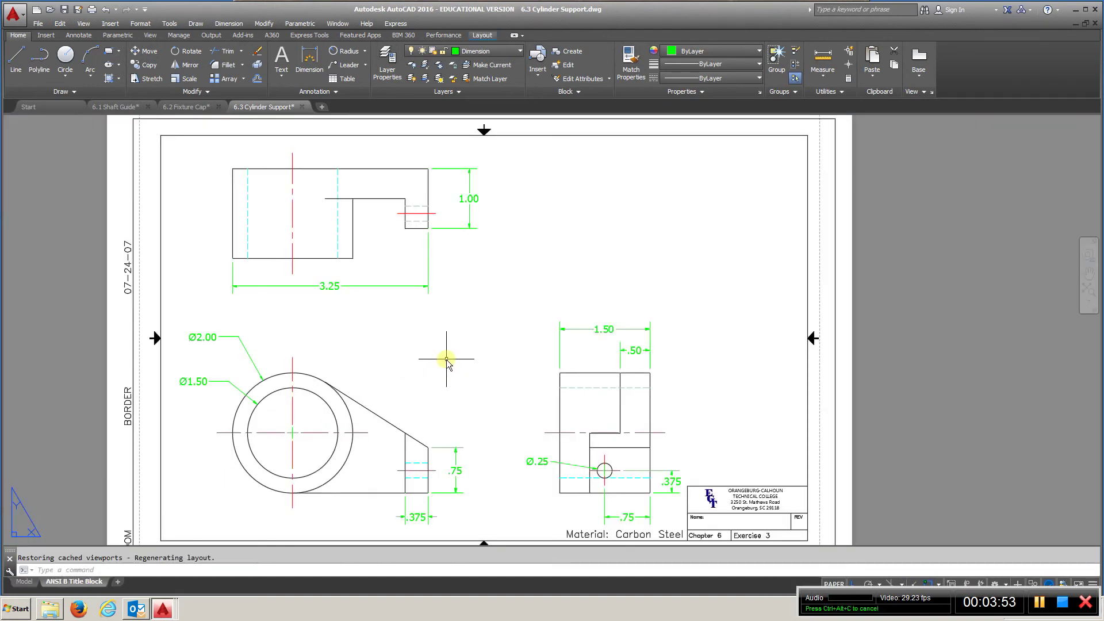
middle_click_drag(603, 467, 534, 431)
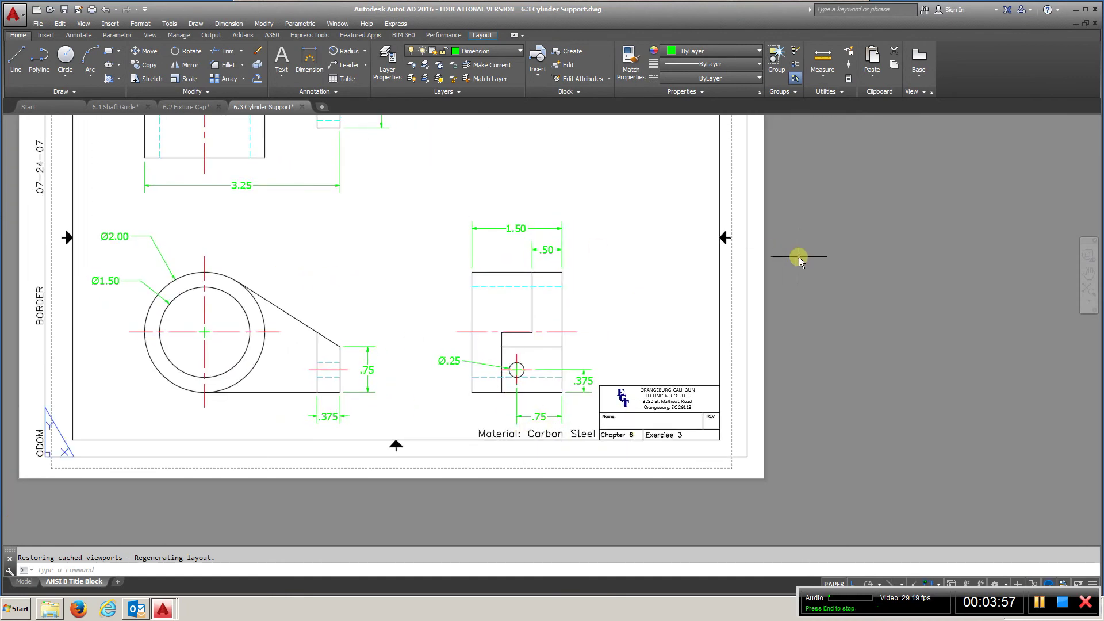